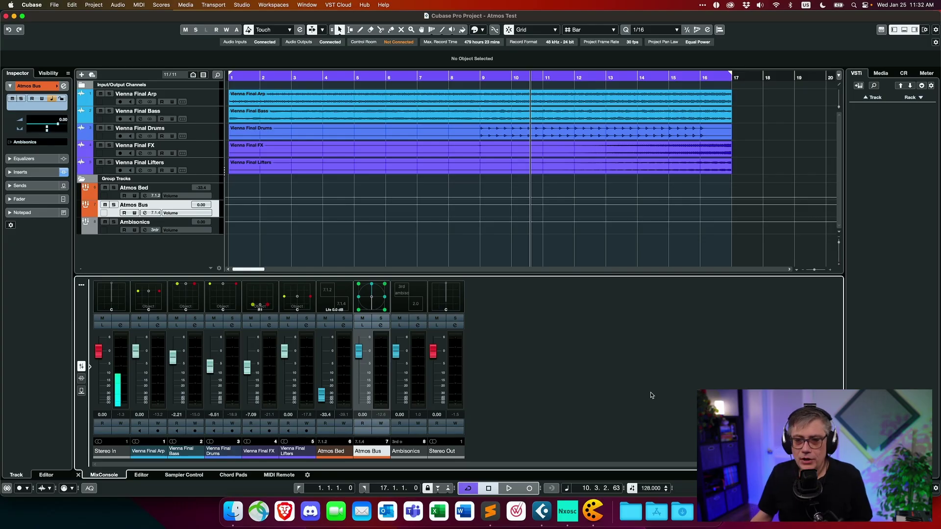
# Step: Open Head Tracking, choose VR Controller as the tracking source with the OSC Server controller type, and enable tracking
pyautogui.click(243, 5)
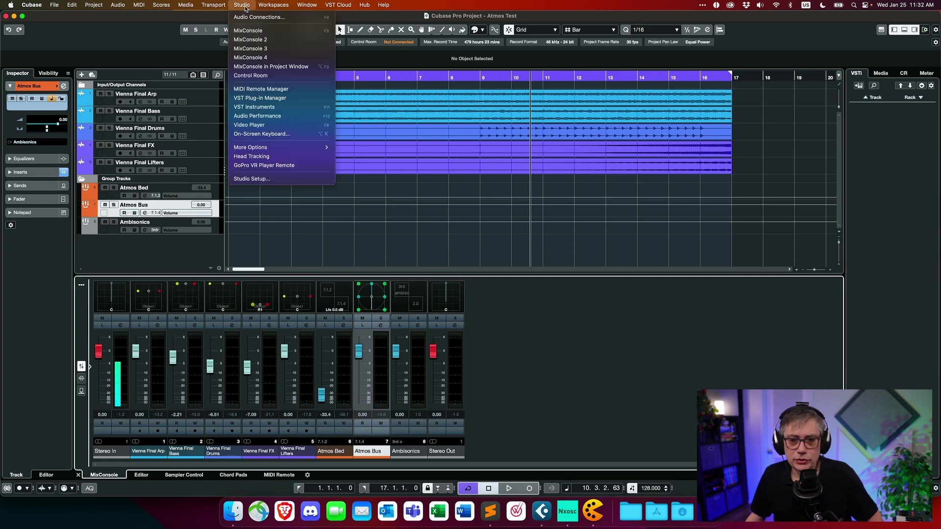
pyautogui.click(275, 158)
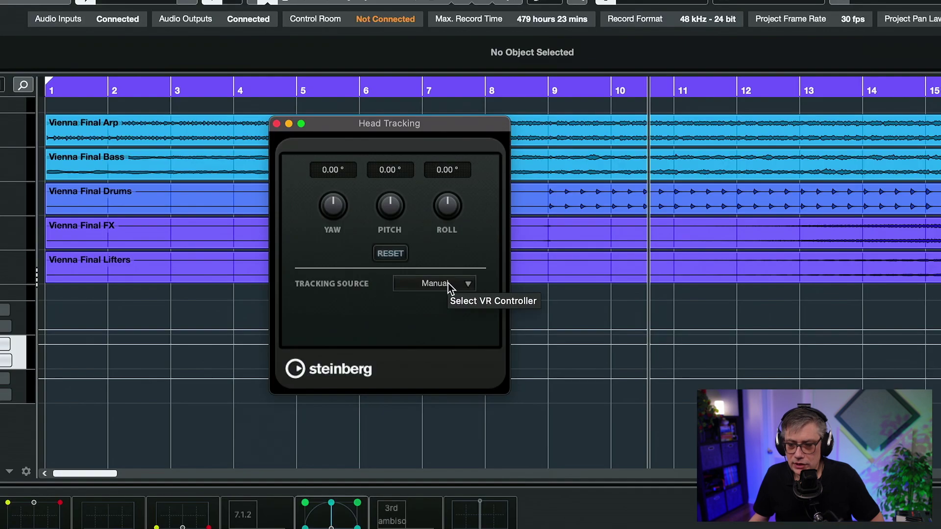
pyautogui.click(429, 175)
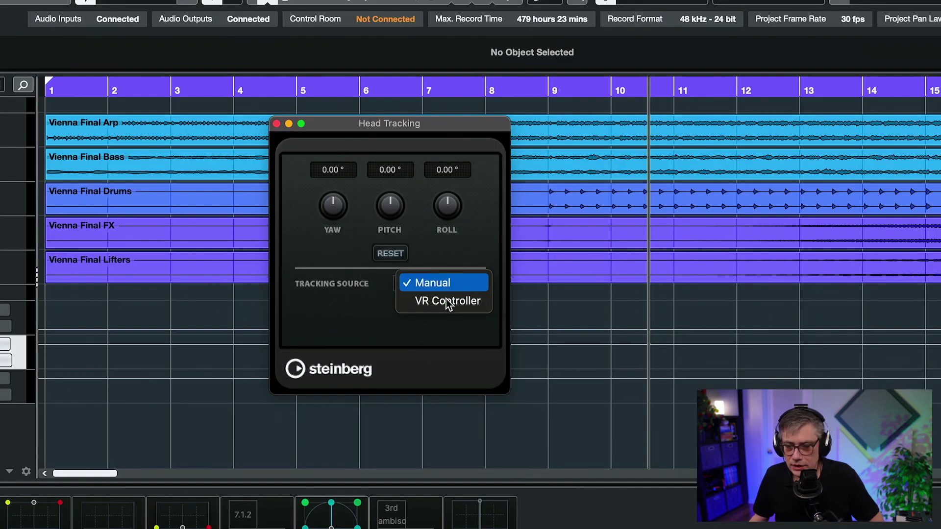
pyautogui.click(447, 301)
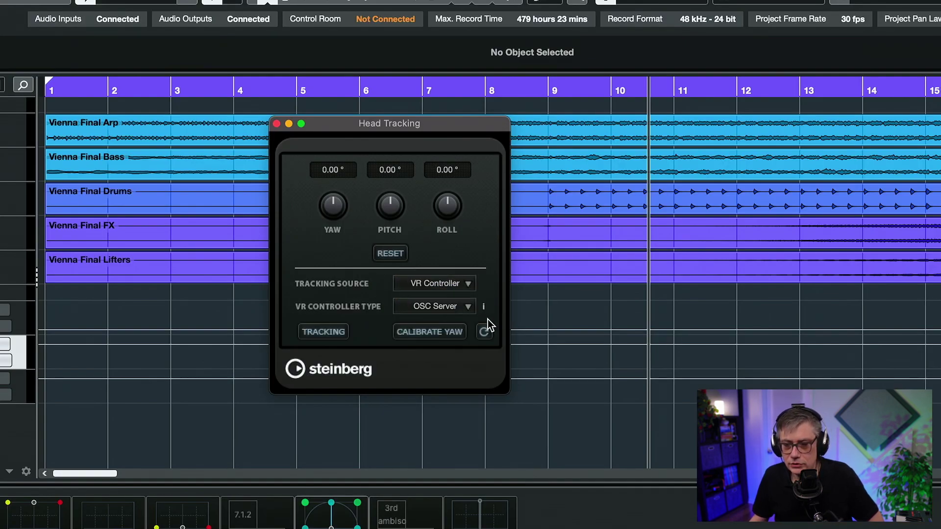
pyautogui.click(322, 332)
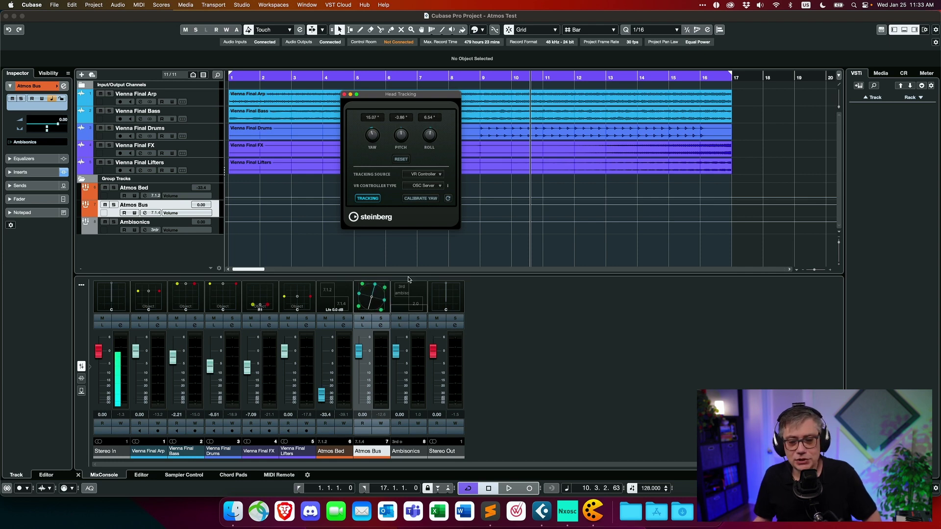
# Step: Inspect the Atmos Bus MultiPanner while tracking runs, and close both the panner and the Head Tracking window
pyautogui.doubleClick(370, 303)
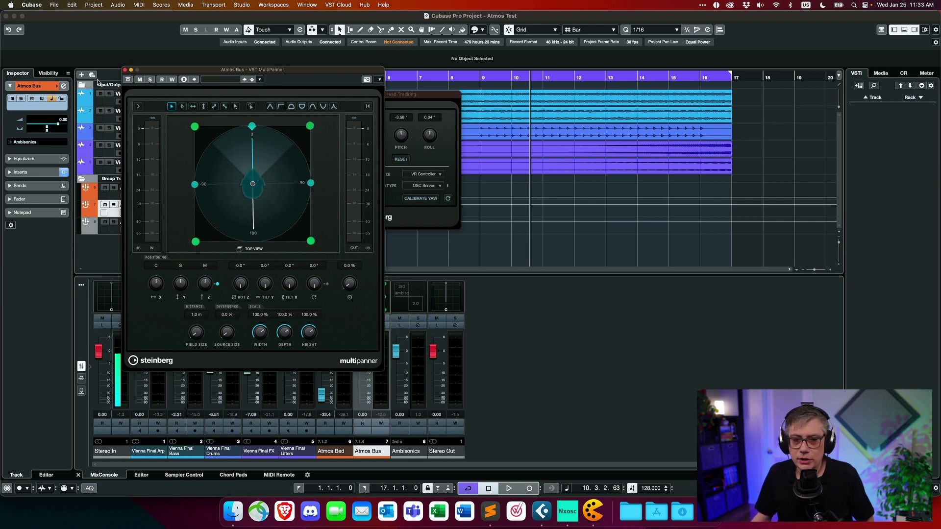
pyautogui.click(125, 71)
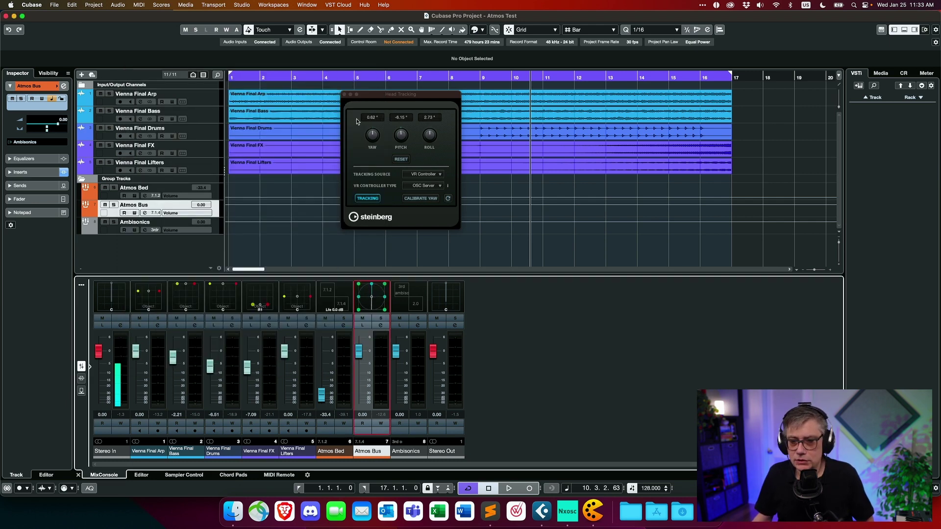
pyautogui.moveTo(382, 98); pyautogui.dragTo(374, 102)
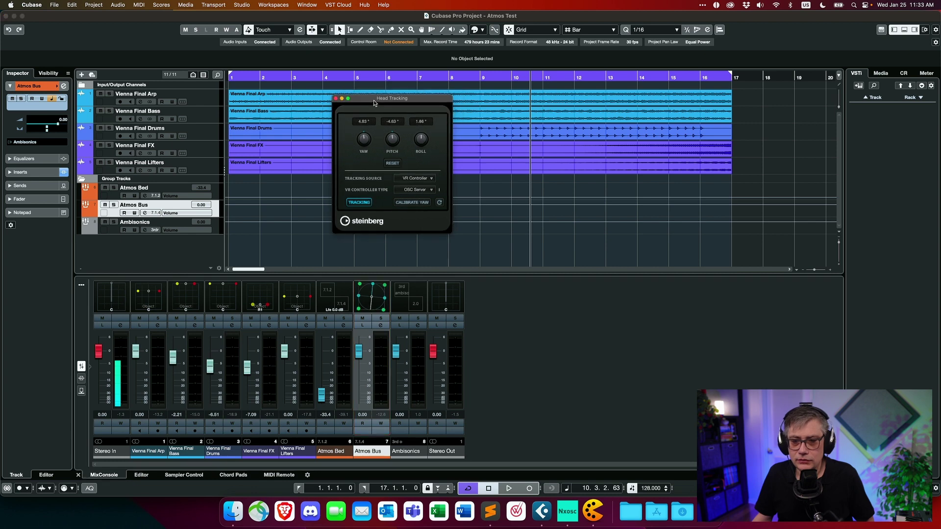
pyautogui.click(335, 99)
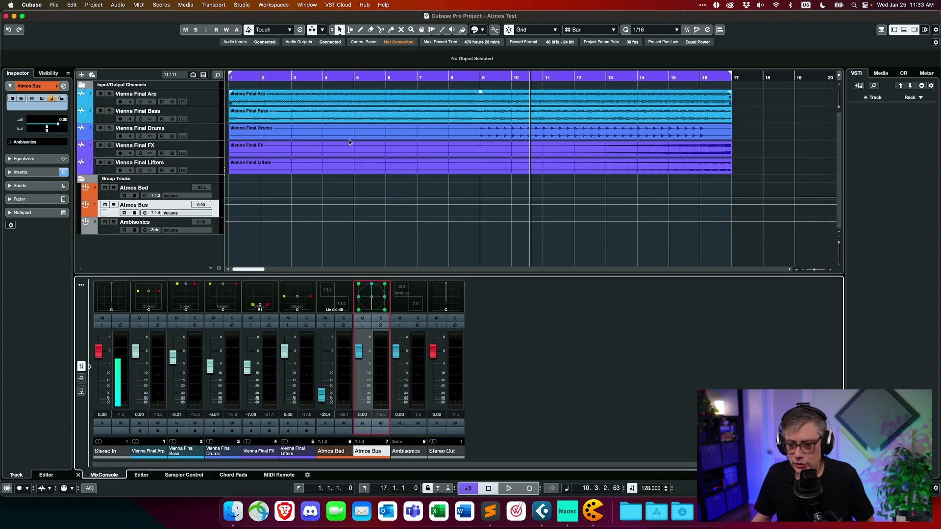
# Step: Enable head tracking in the AmbiDecoder on the Ambisonics channel and play the project to hear it
pyautogui.doubleClick(410, 300)
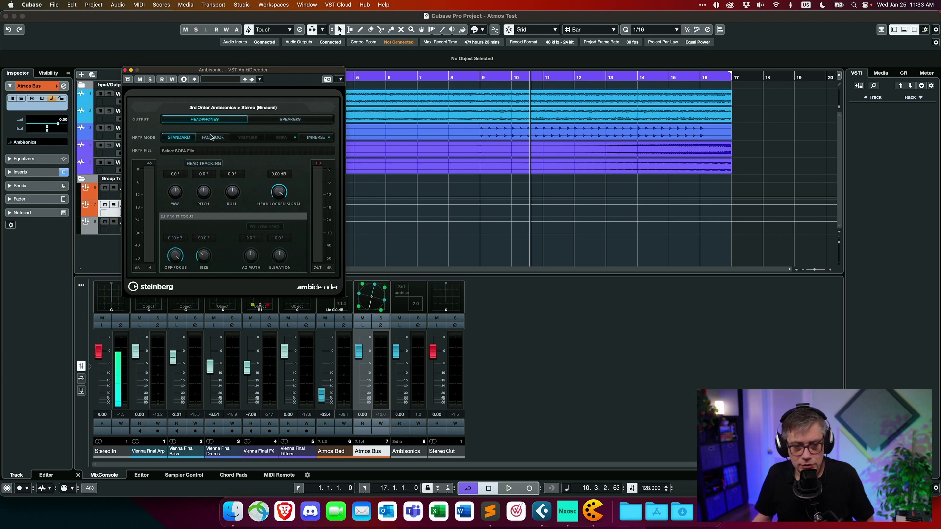
pyautogui.click(207, 164)
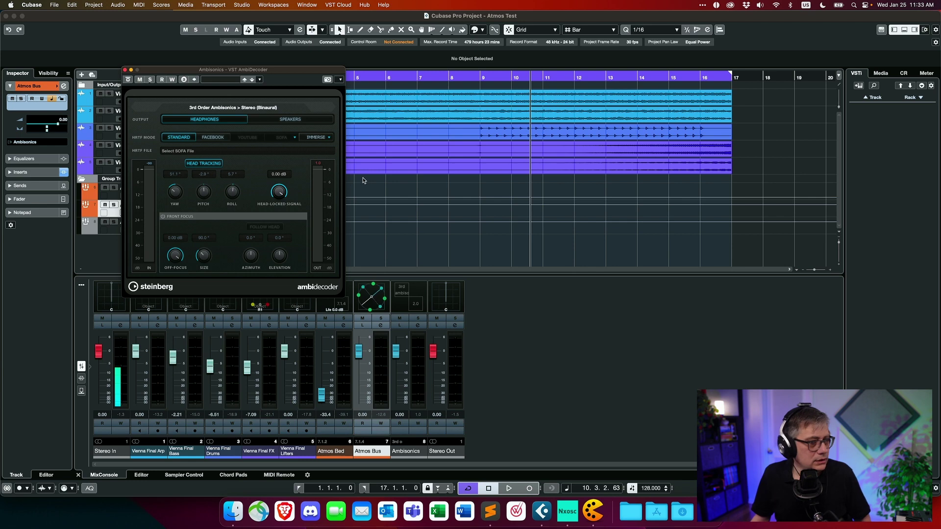
pyautogui.click(125, 70)
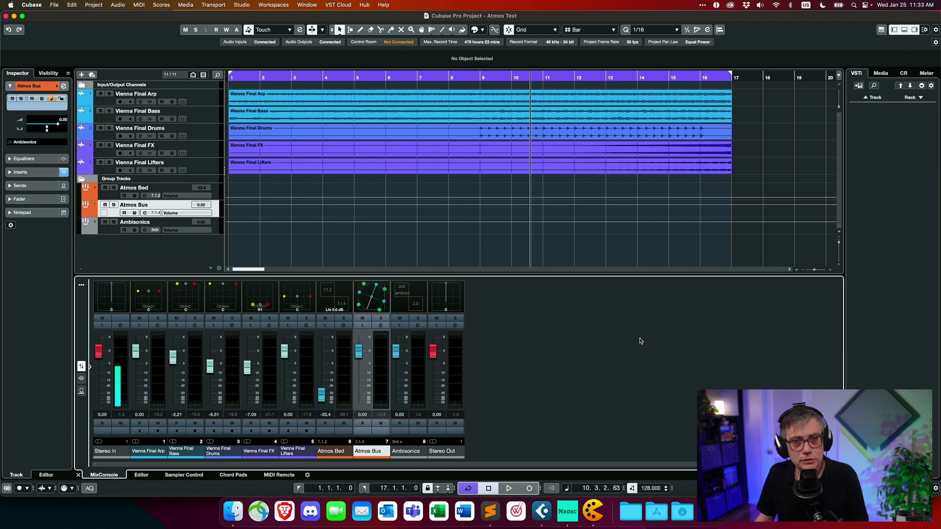
pyautogui.press('space')
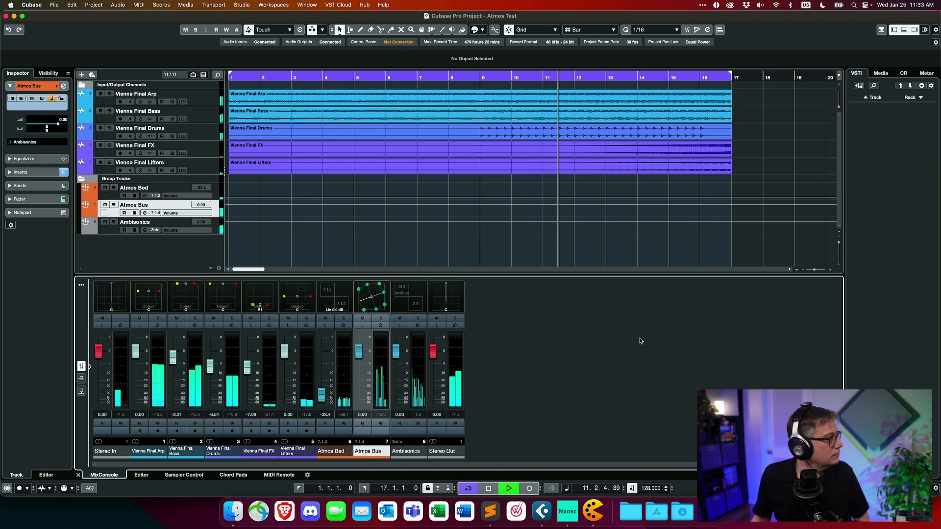
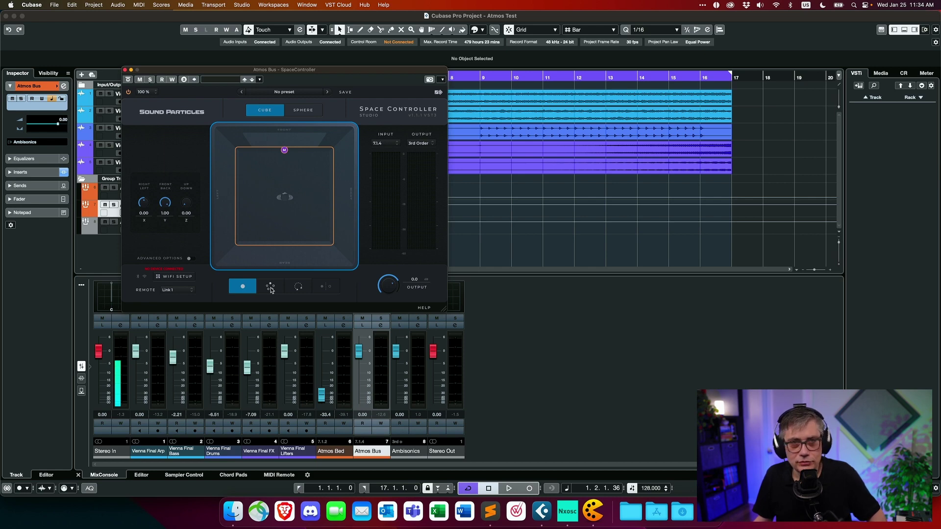
# Step: Switch the Atmos Bus Space Controller from a single source to the individual-channel layout and audition the project briefly
pyautogui.click(270, 287)
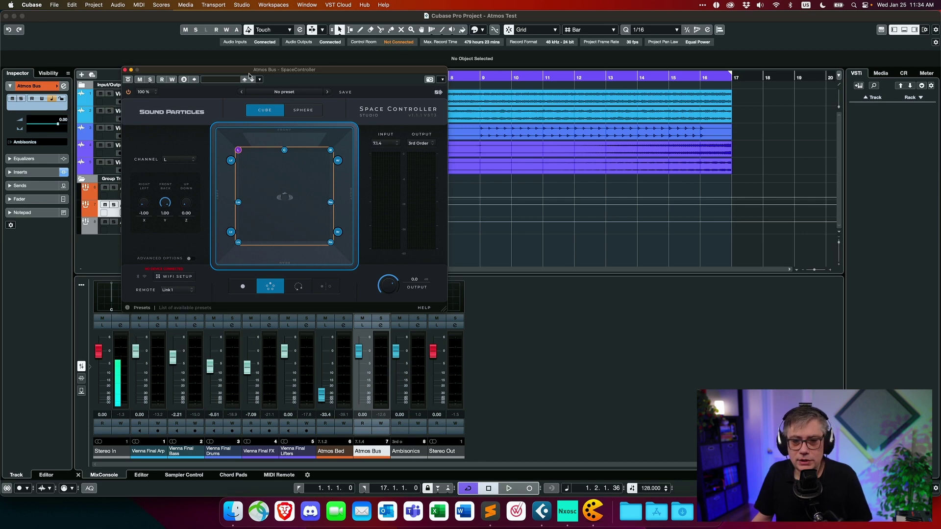
pyautogui.click(618, 368)
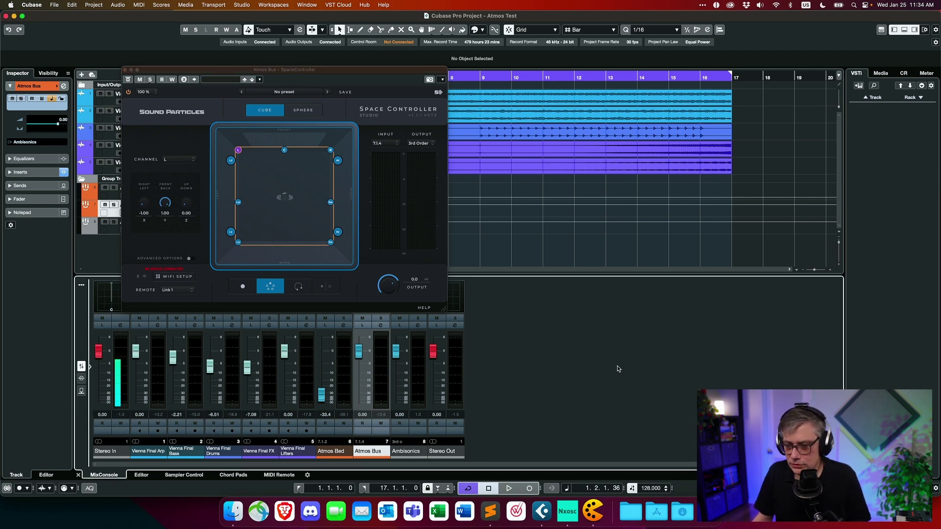
pyautogui.press('space')
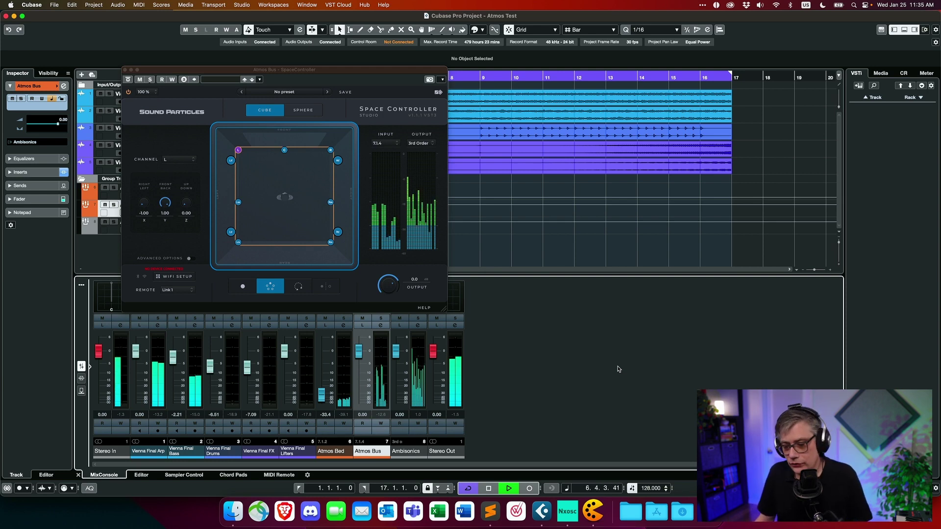
pyautogui.press('space')
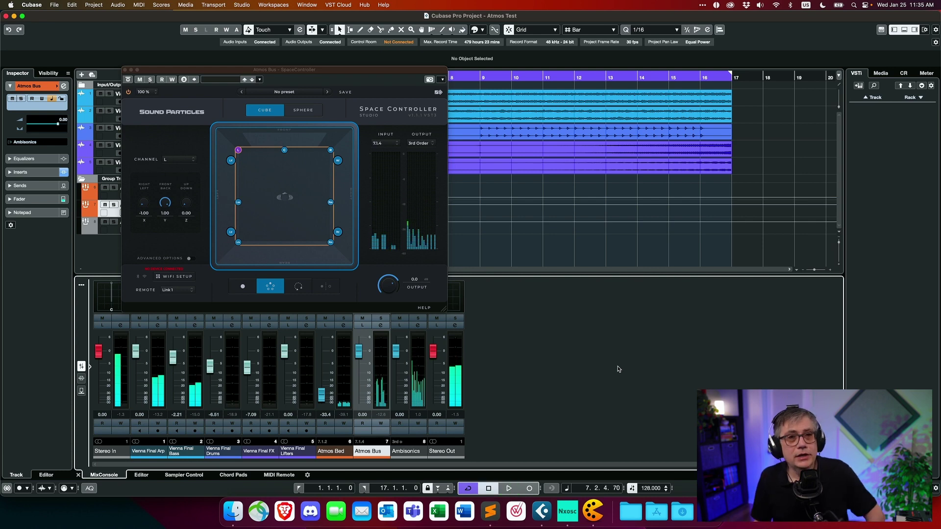
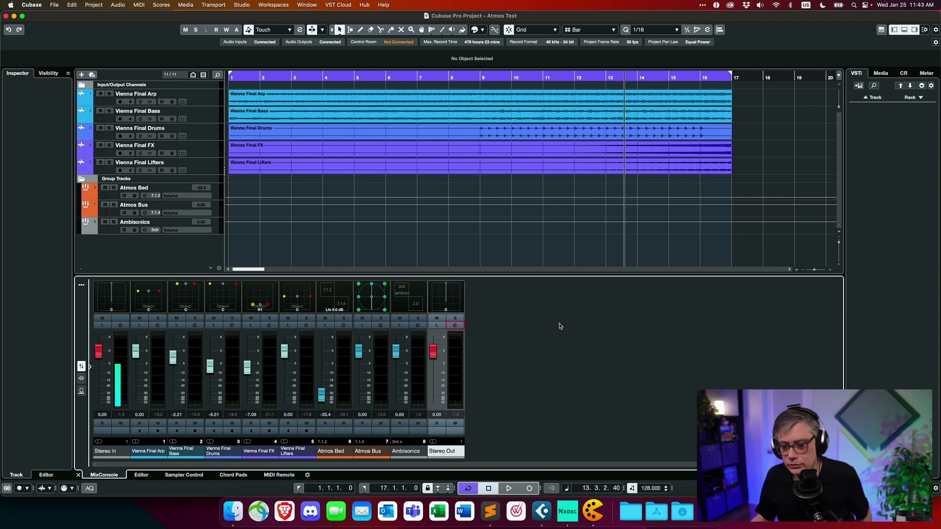
# Step: Examine the Connect to Raw Address option of the SonoBus insert on Stereo Out, and toggle project playback
pyautogui.click(455, 326)
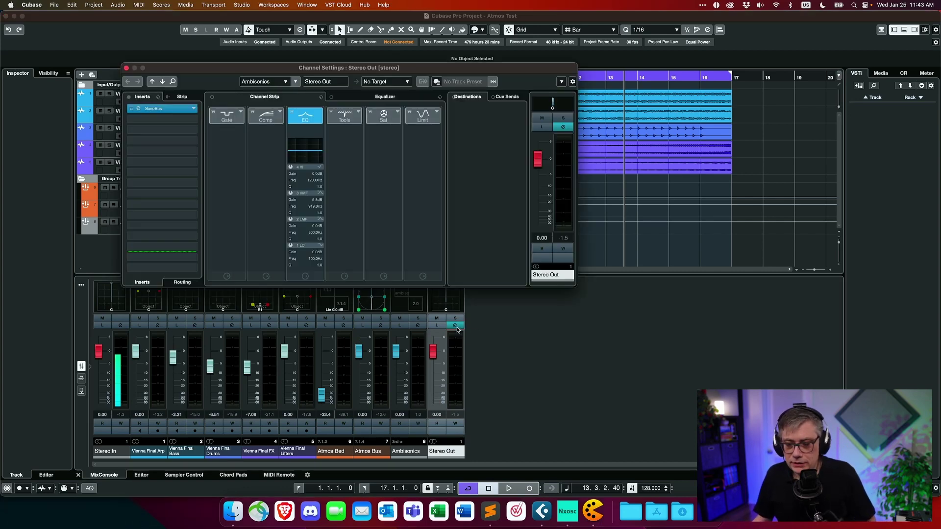
pyautogui.click(161, 107)
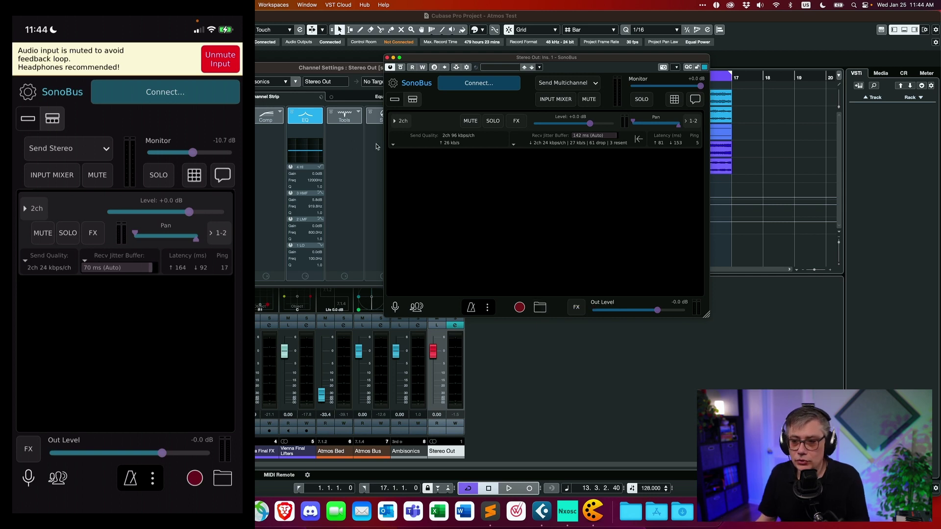
pyautogui.click(473, 88)
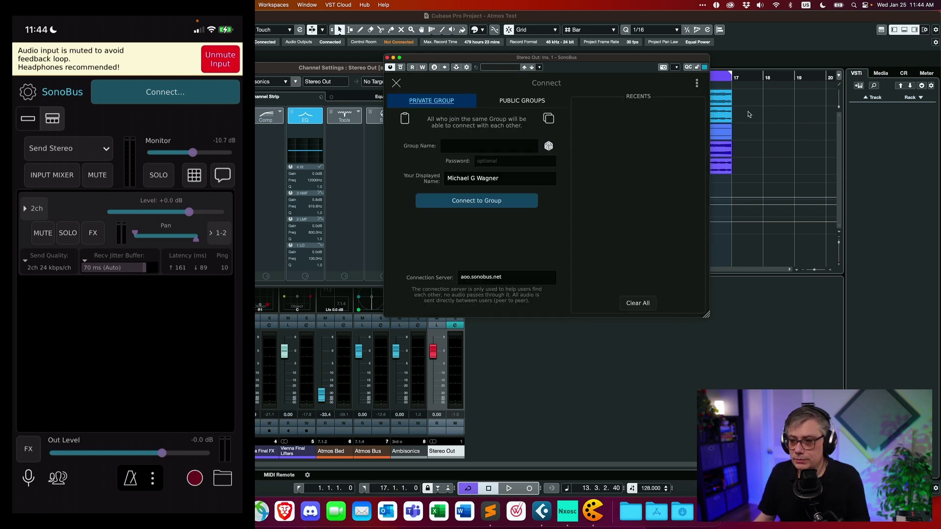
pyautogui.click(697, 85)
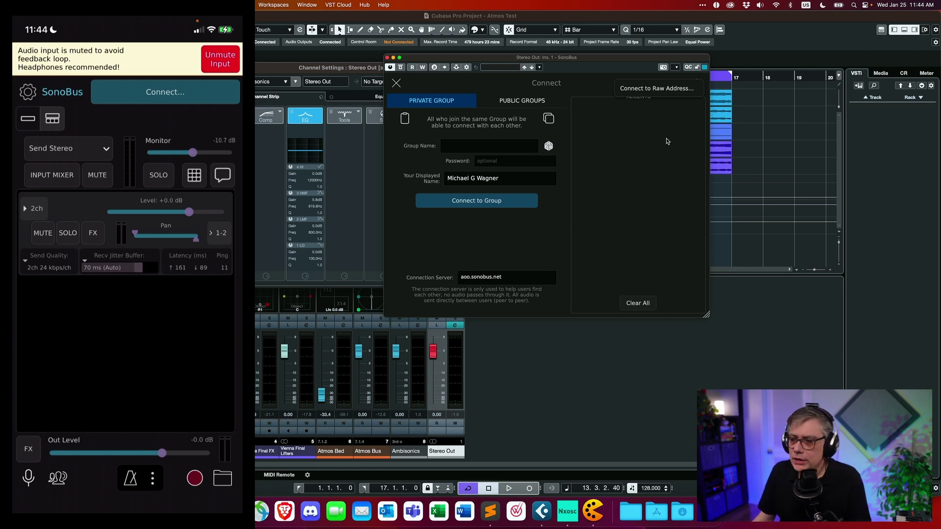
pyautogui.click(397, 84)
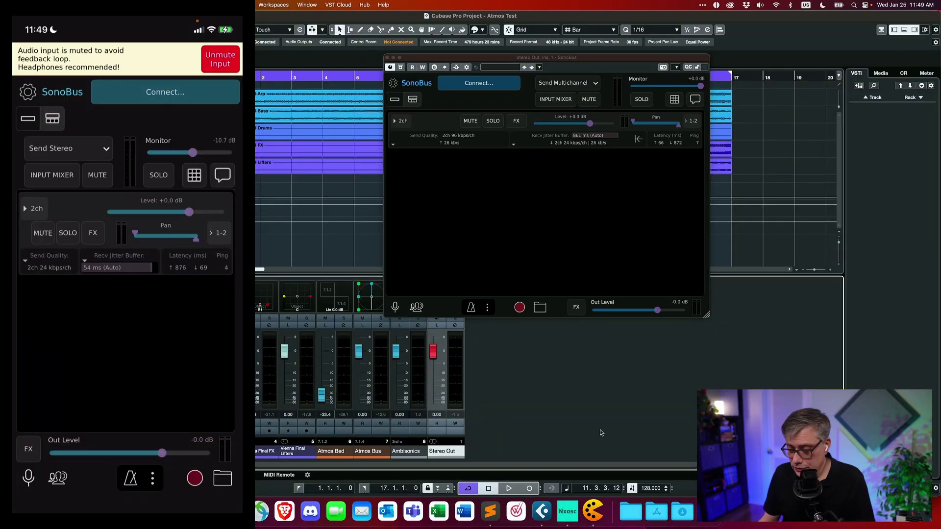
pyautogui.press('space')
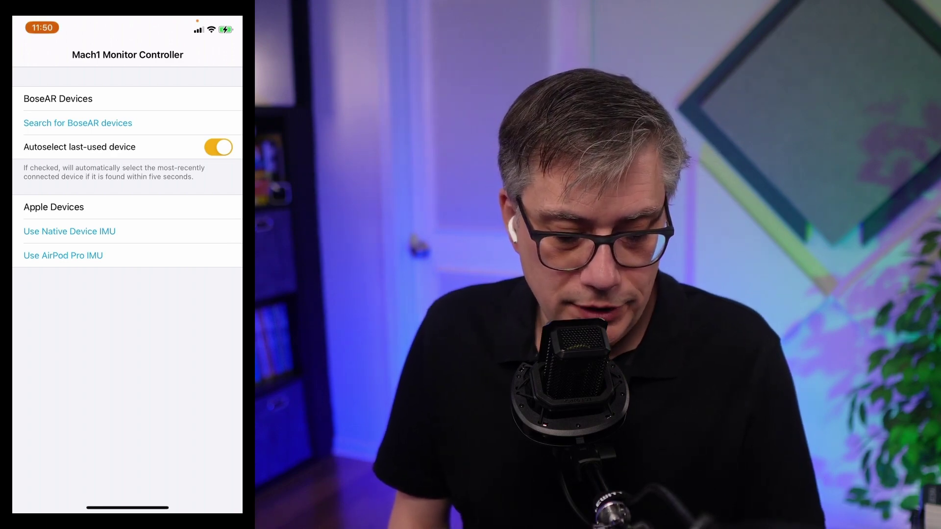
# Step: In Mach1 Monitor Controller on the phone, use the native device IMU and enable Pitch and Roll orientation
pyautogui.click(69, 232)
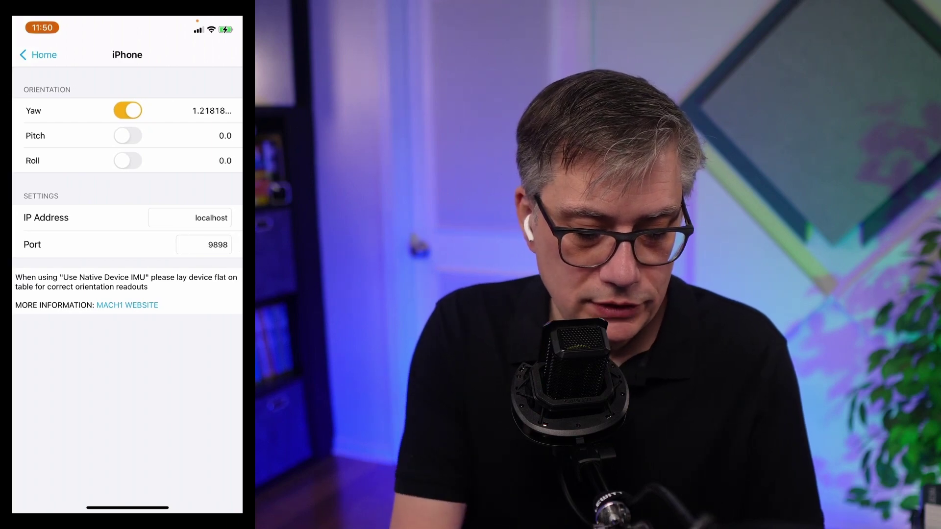
pyautogui.click(128, 136)
pyautogui.click(128, 160)
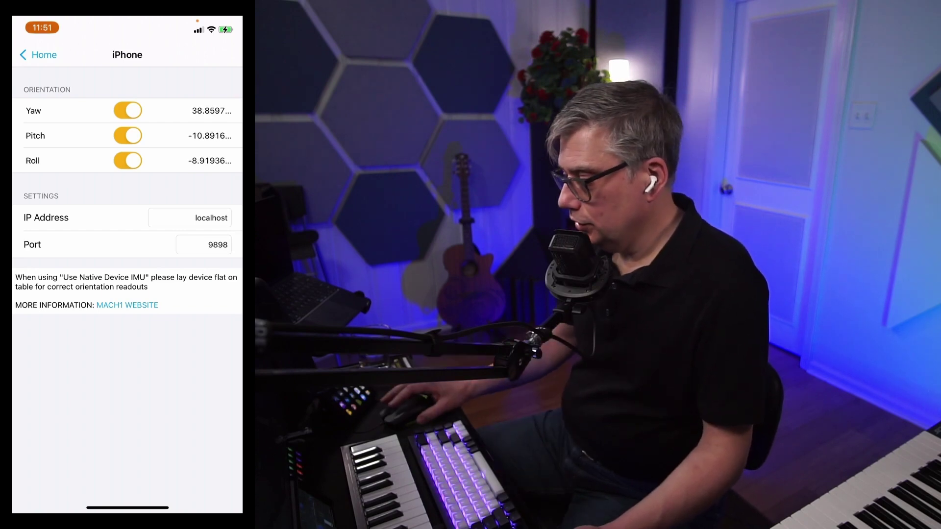
# Step: Set the destination IP address for the orientation data to 192.168.1.20
pyautogui.click(211, 217)
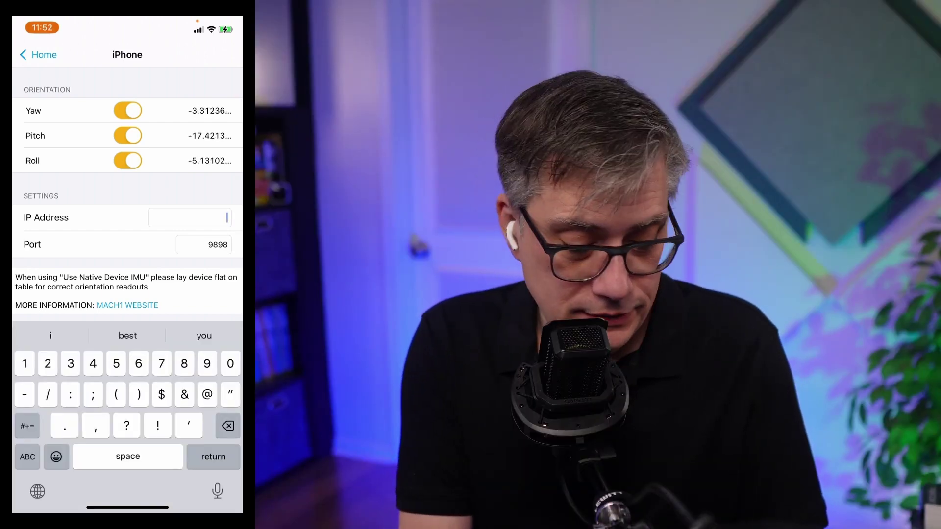
pyautogui.write('192')
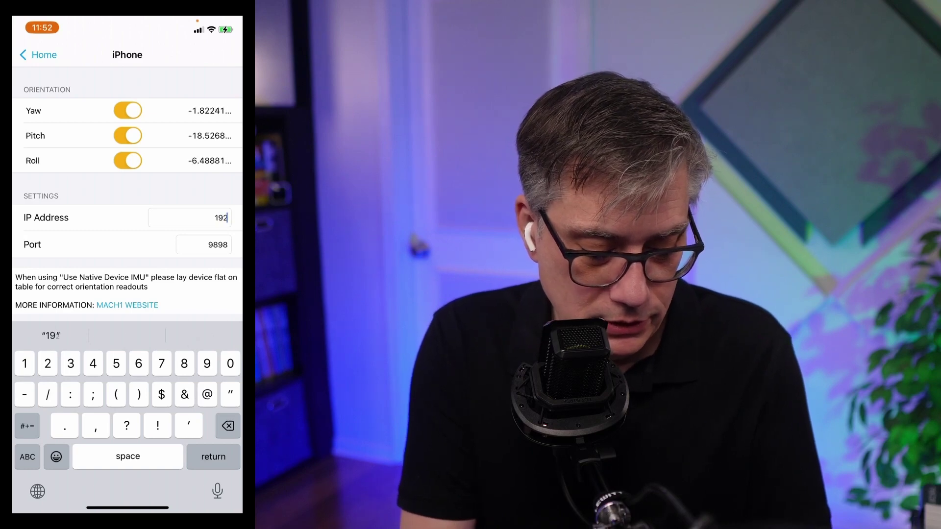
pyautogui.write('.168')
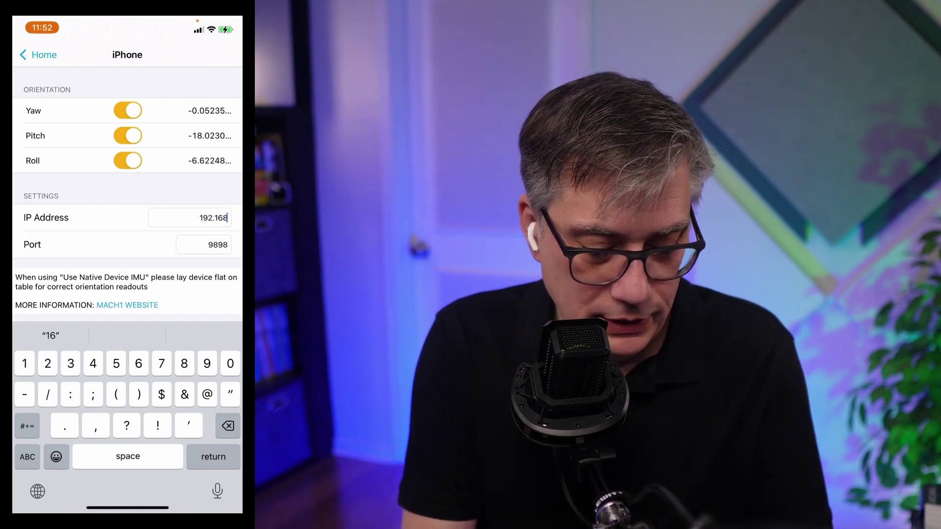
pyautogui.write('.1')
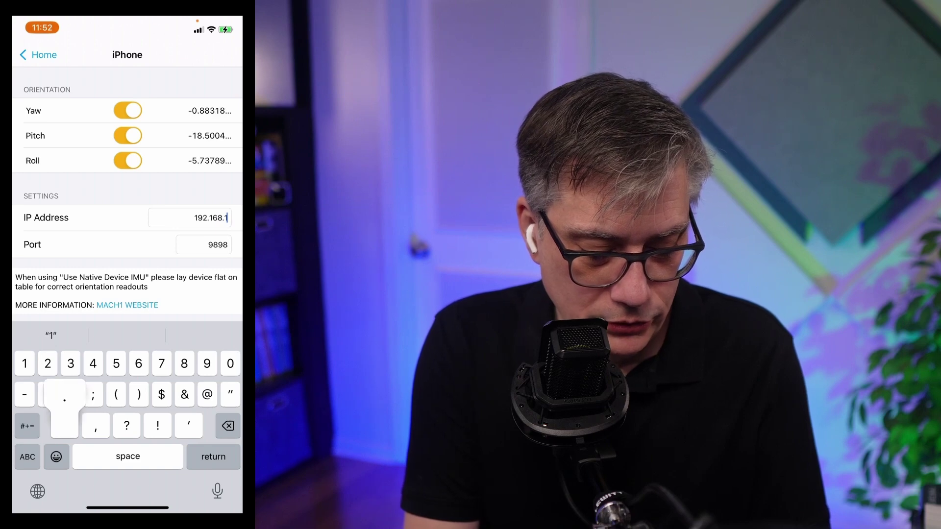
pyautogui.write('.20')
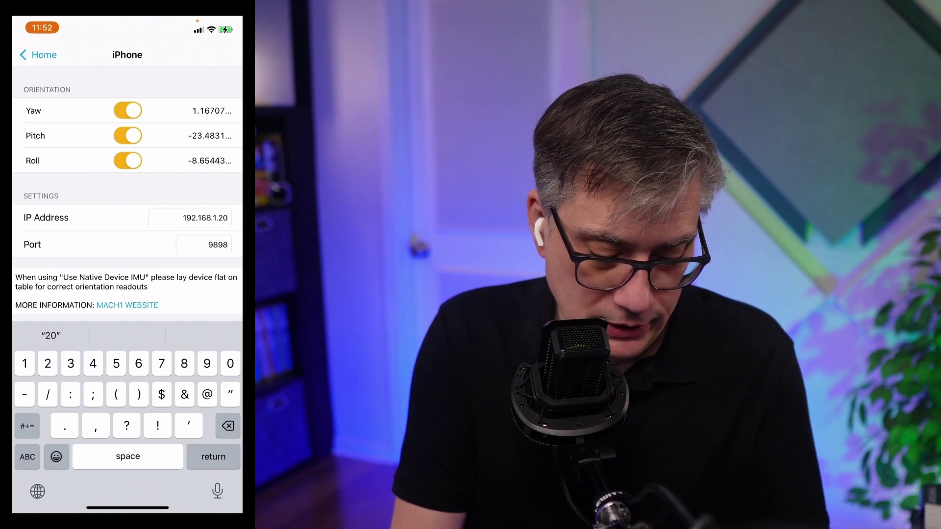
pyautogui.press('Return')
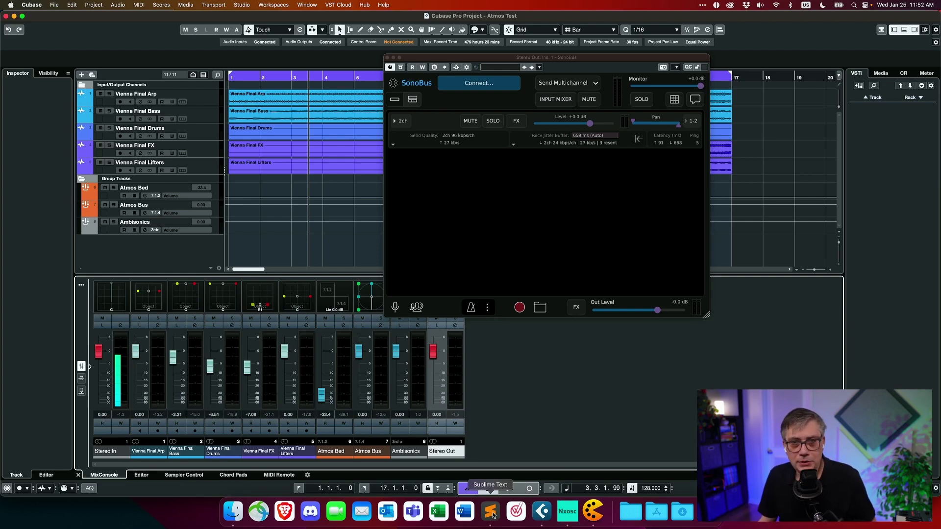
# Step: Switch to Sublime Text and review the headtracker.txt script down to its M1 MNTR CTRL message section
pyautogui.click(490, 512)
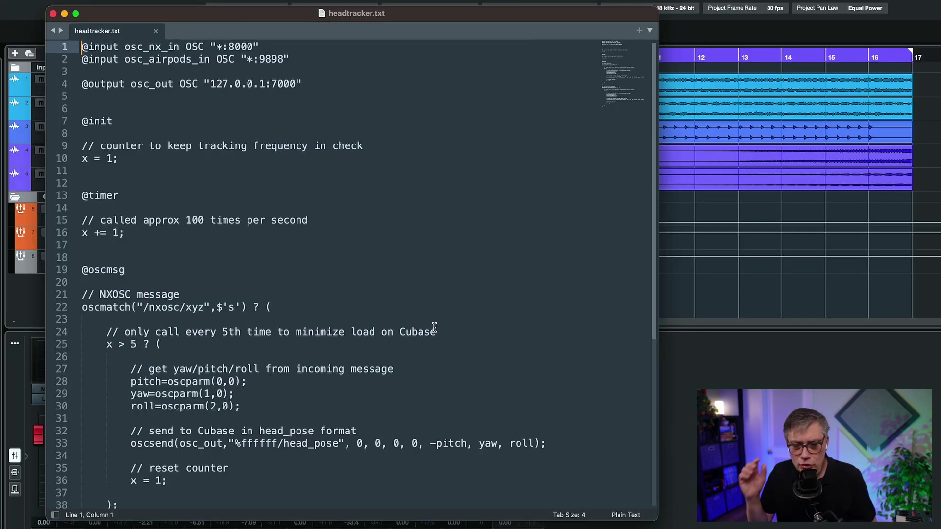
pyautogui.scroll(-7, 430, 332)
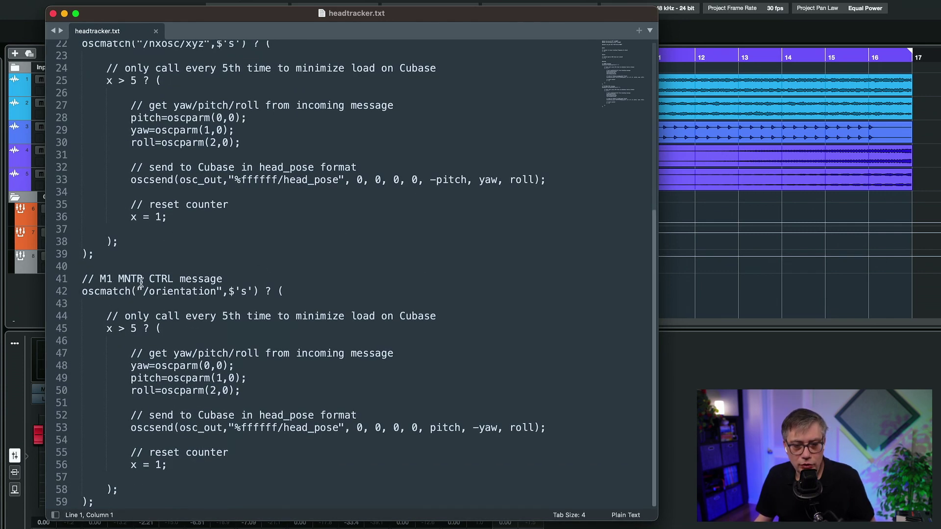
# Step: Review the headtracker.txt script from its OSC input and output definitions down to the /orientation message handler, and minimize its window
pyautogui.scroll(7, 230, 293)
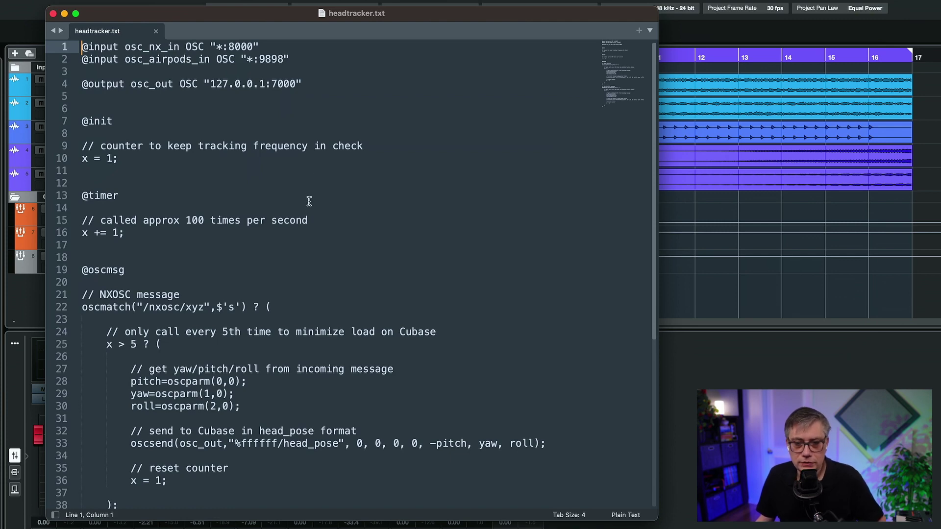
pyautogui.scroll(-7, 310, 206)
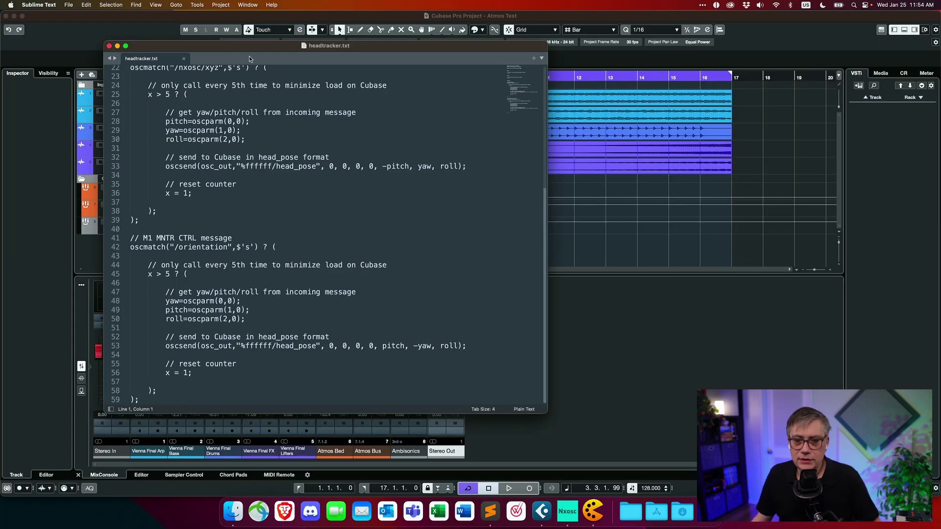
pyautogui.click(117, 46)
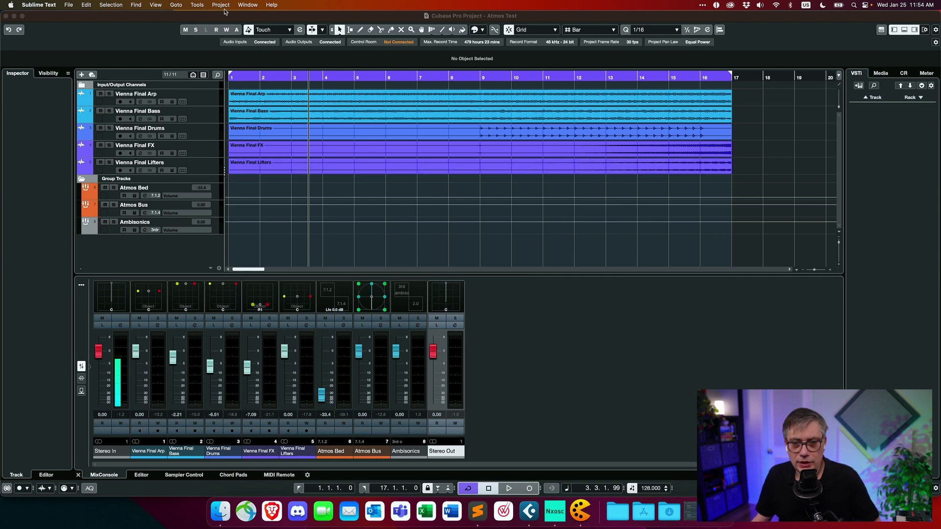
# Step: Switch back to Cubase and close the SonoBus plug-in window of the Stereo Out channel
pyautogui.click(182, 14)
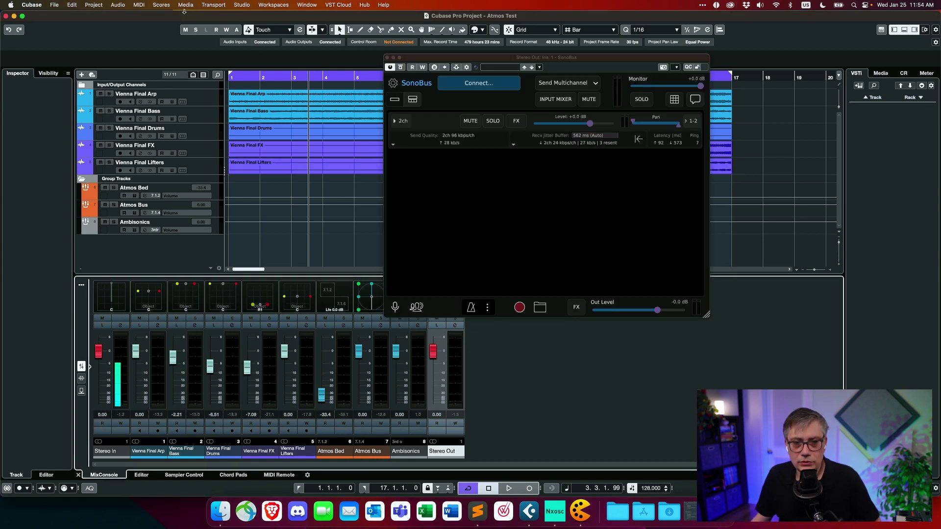
pyautogui.moveTo(408, 59); pyautogui.dragTo(409, 65)
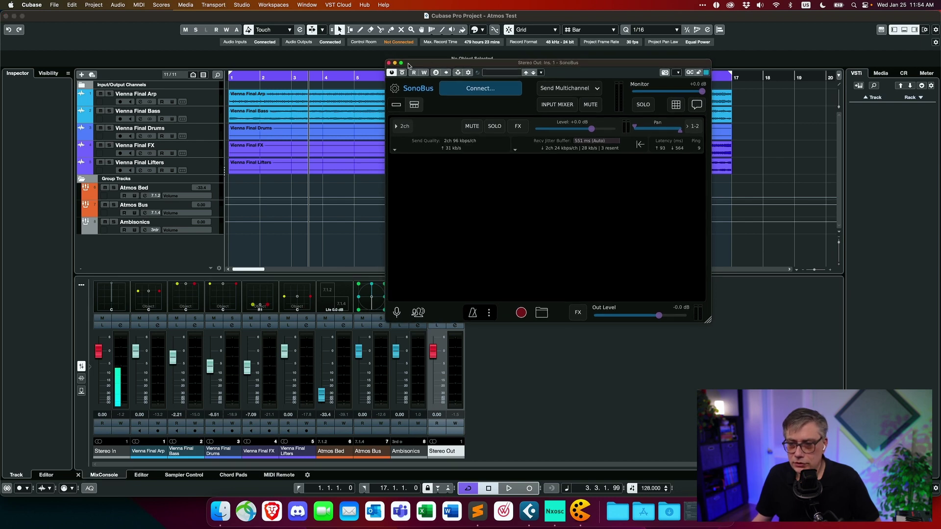
pyautogui.click(388, 62)
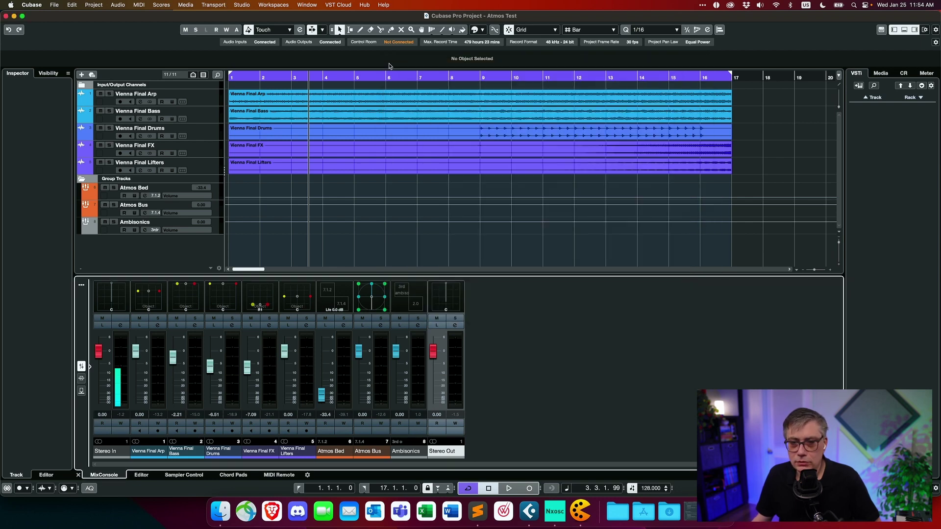
# Step: Open the Head Tracking window and turn on tracking for the OSC Server VR controller
pyautogui.click(243, 6)
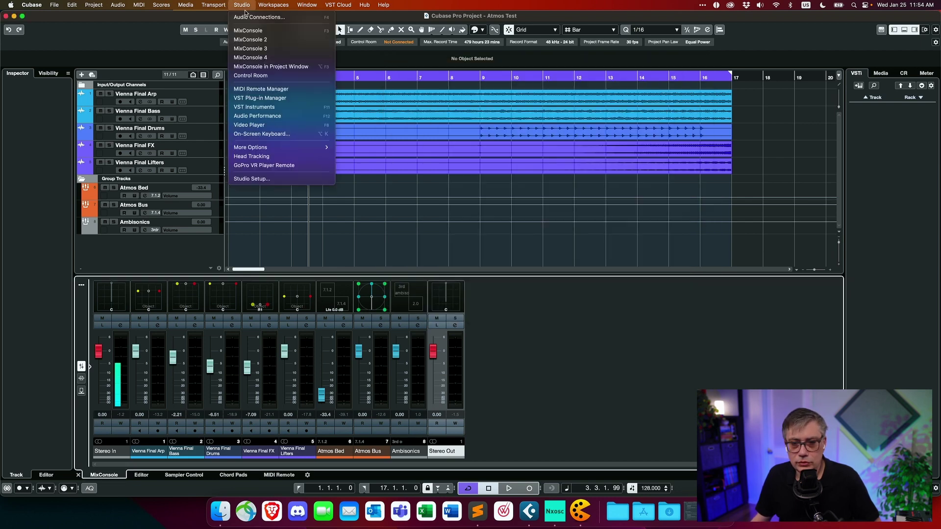
pyautogui.click(284, 157)
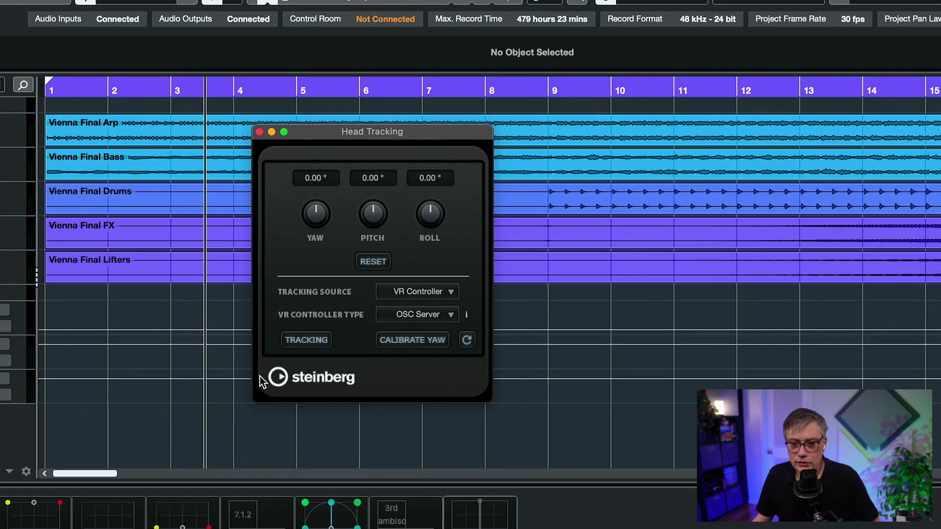
pyautogui.click(308, 342)
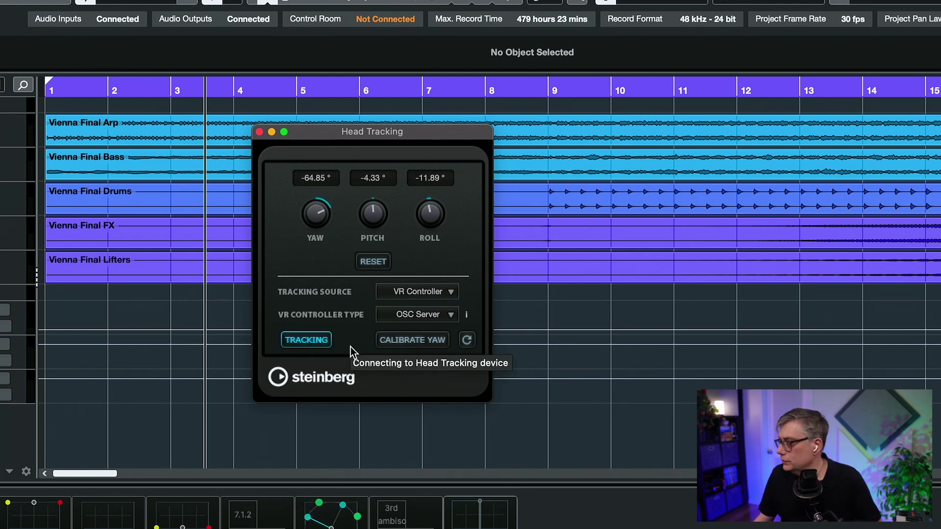